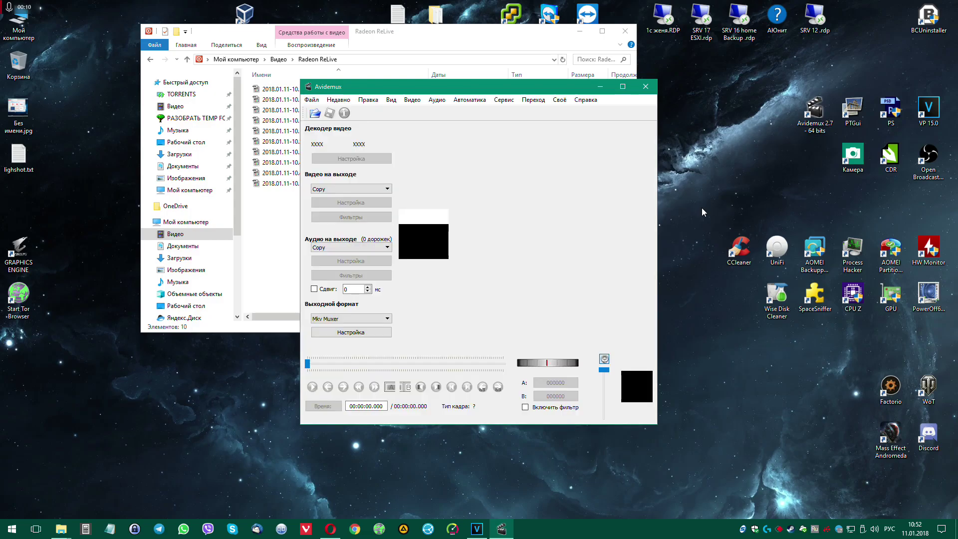
- Enlarge the Avidemux window, move the Radeon ReLive folder window clear of it, and keep the folder in details view
left_click_drag(520, 92, 535, 138)
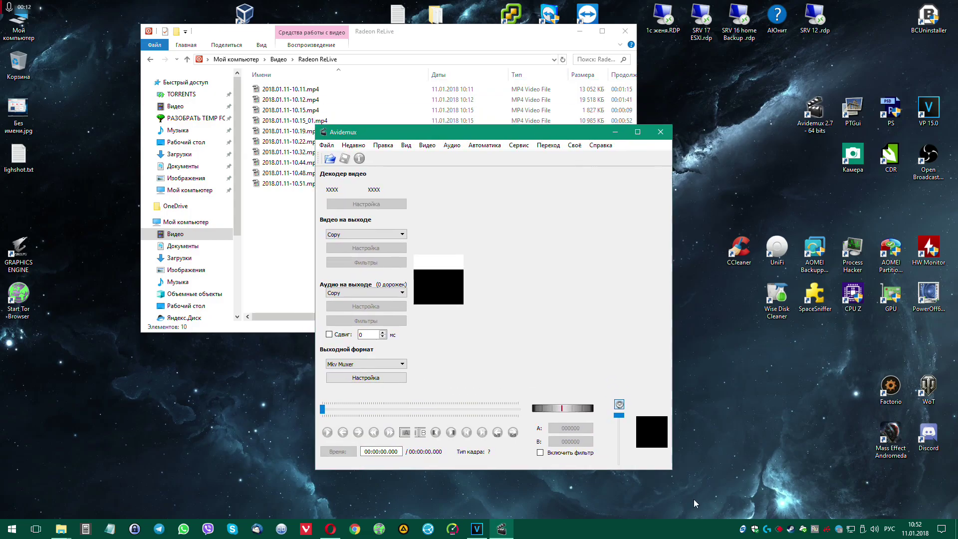
left_click_drag(673, 473, 902, 500)
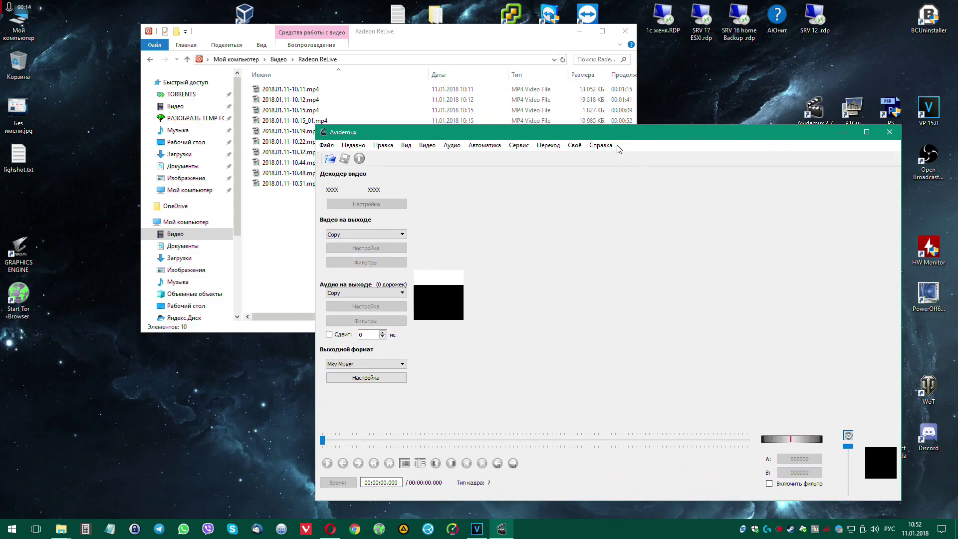
left_click_drag(451, 37, 320, 42)
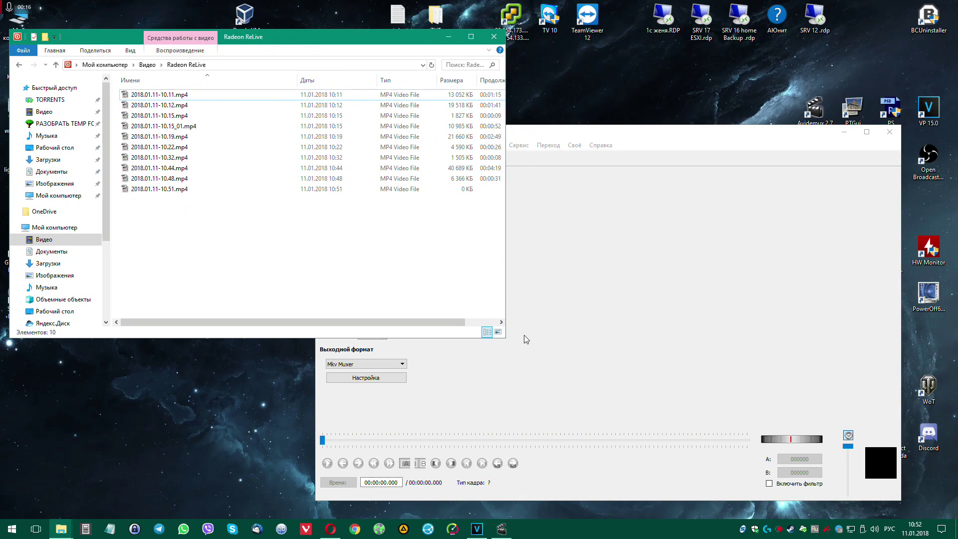
left_click(498, 332)
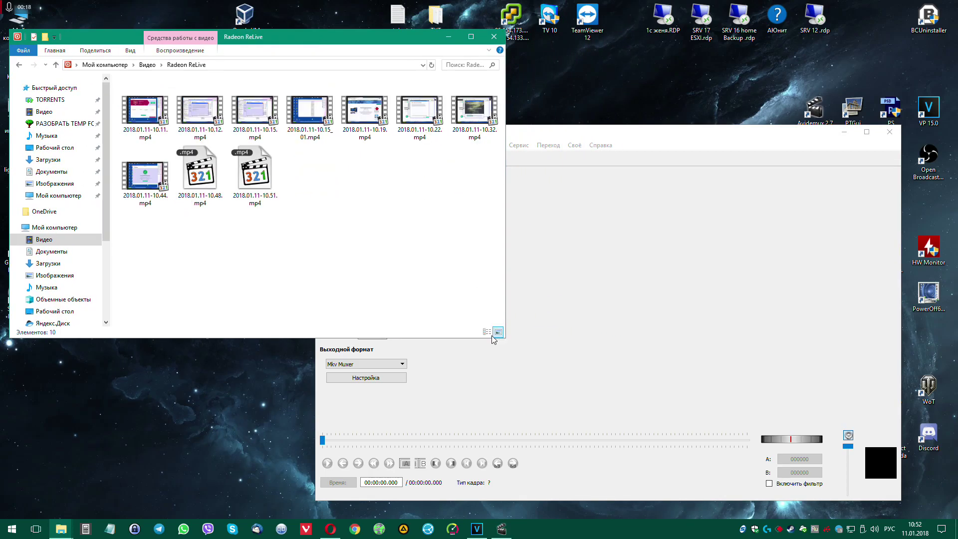
left_click(487, 332)
left_click(509, 348)
- Open the video 2018.01.11-10.11.mp4 in Avidemux through the file selection dialog
left_click(326, 144)
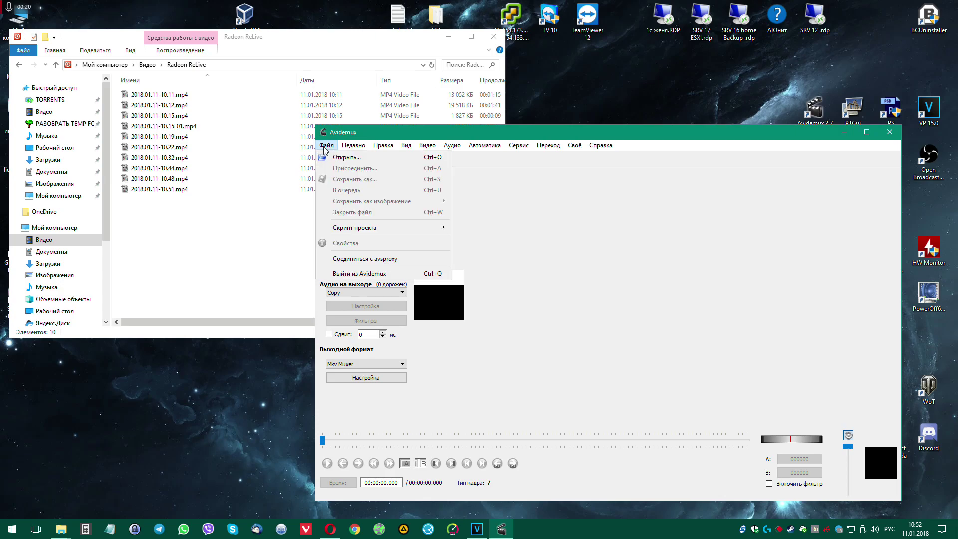
left_click(335, 158)
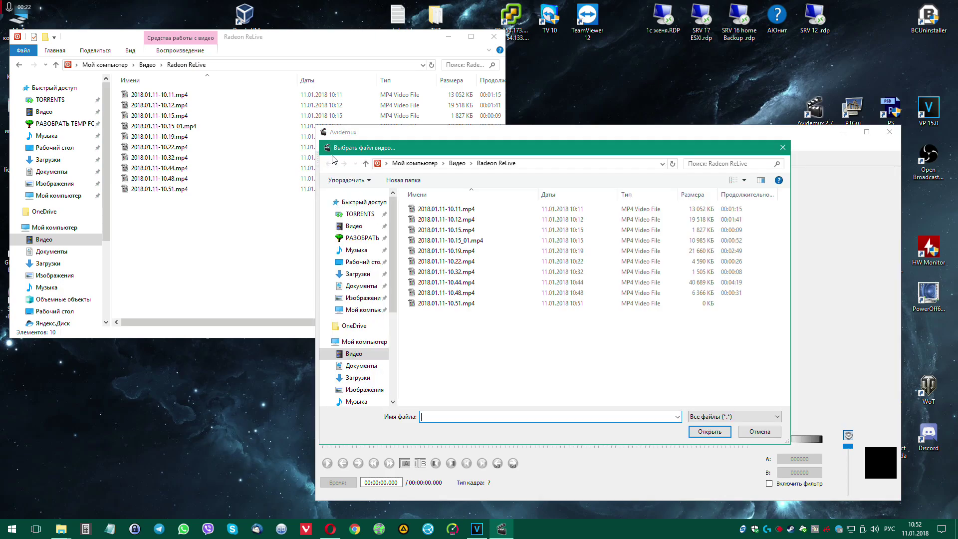
left_click(446, 209)
left_click(698, 435)
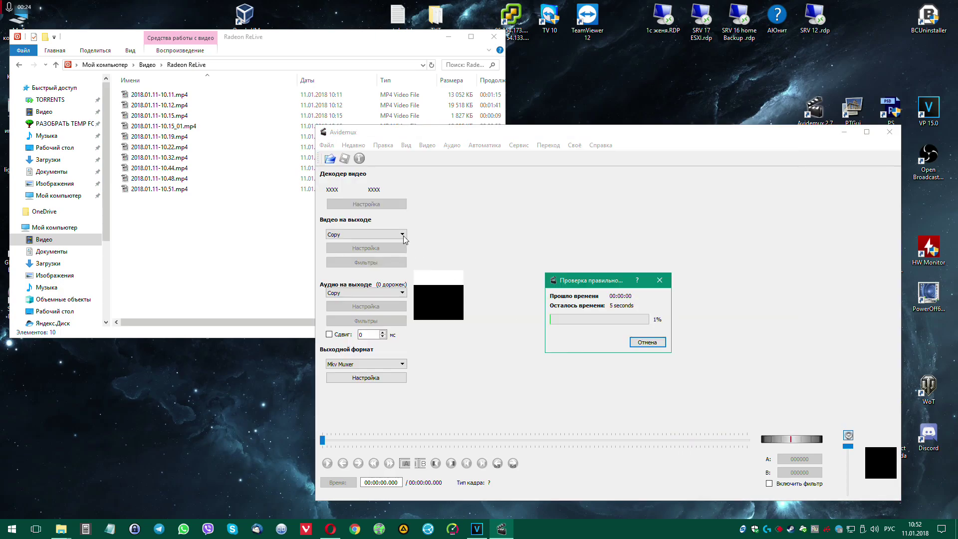
- Bring up the dialog for appending a video, cancel it without choosing a file, and exit Avidemux
left_click(327, 145)
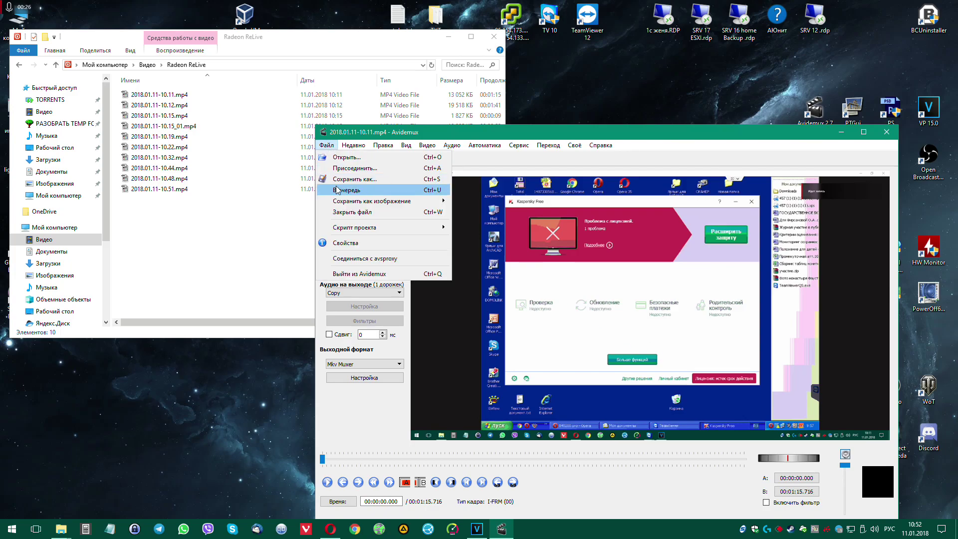
left_click(338, 169)
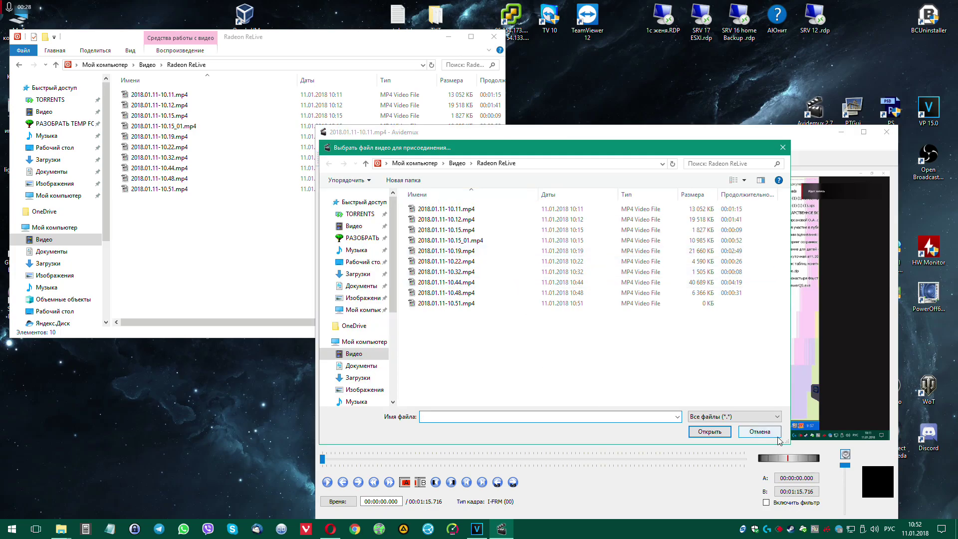
left_click(759, 431)
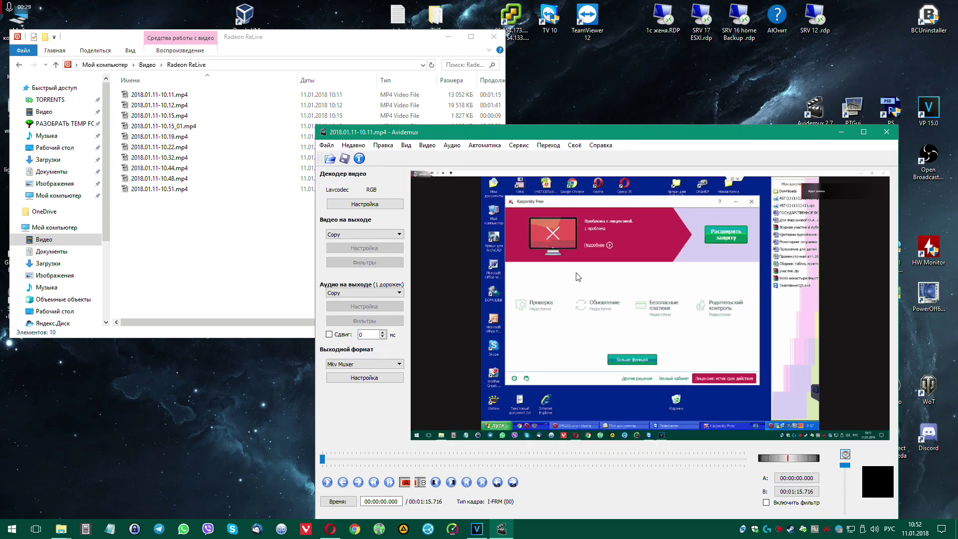
left_click(327, 144)
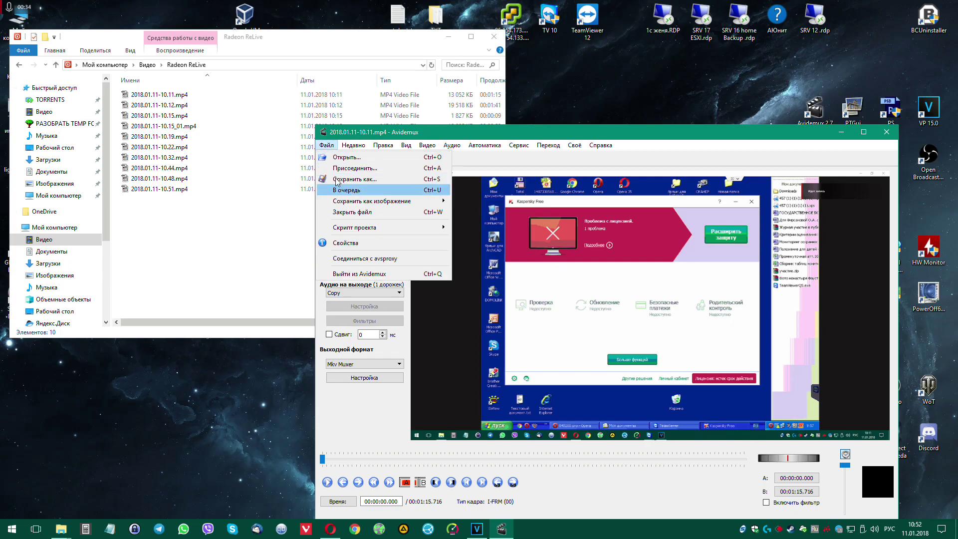
left_click(360, 274)
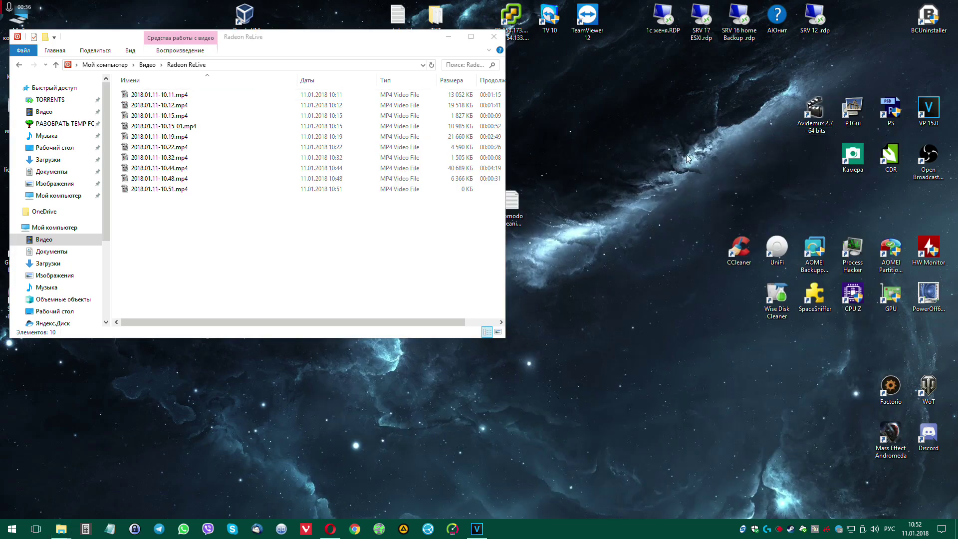
- Relaunch Avidemux and arrange it beside a narrowed Radeon ReLive folder window
double_click(812, 112)
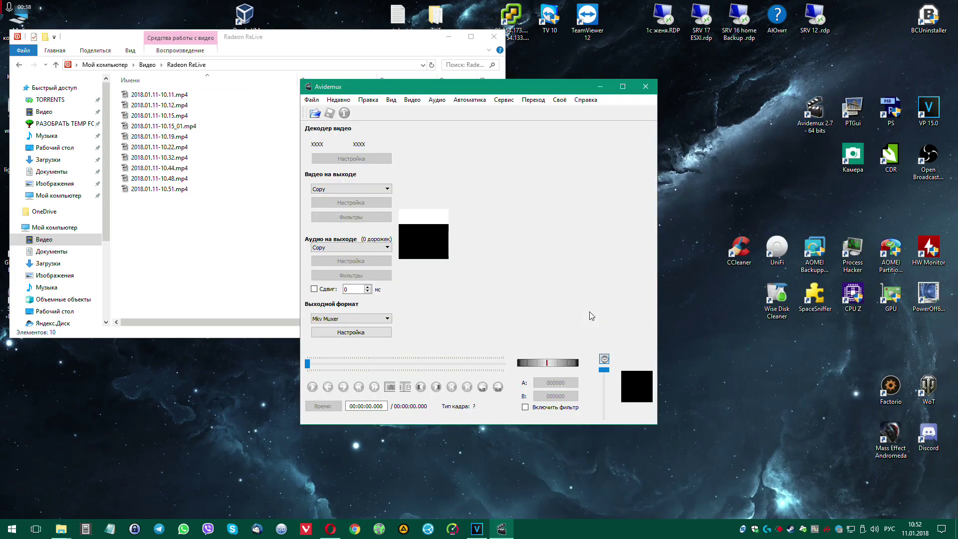
left_click_drag(495, 91, 573, 123)
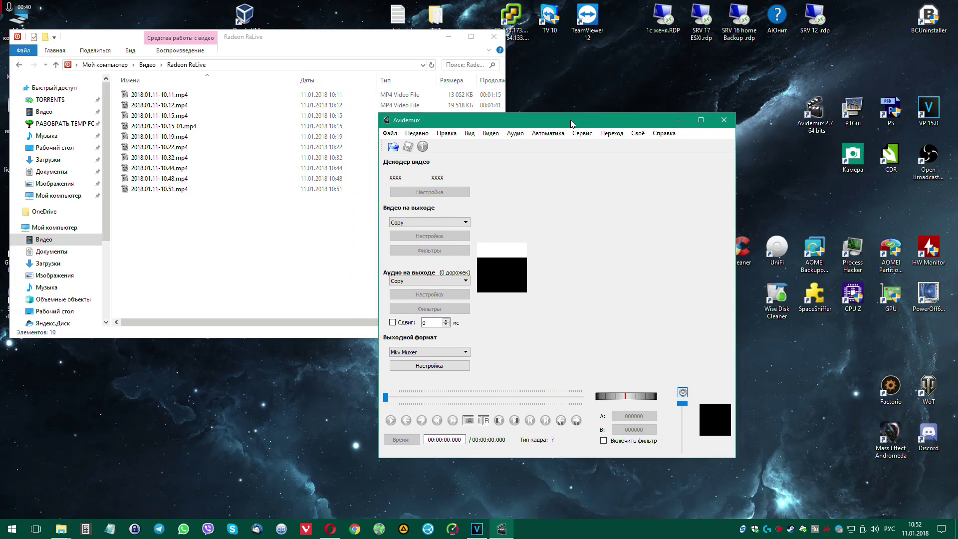
left_click(273, 274)
left_click_drag(505, 338, 342, 368)
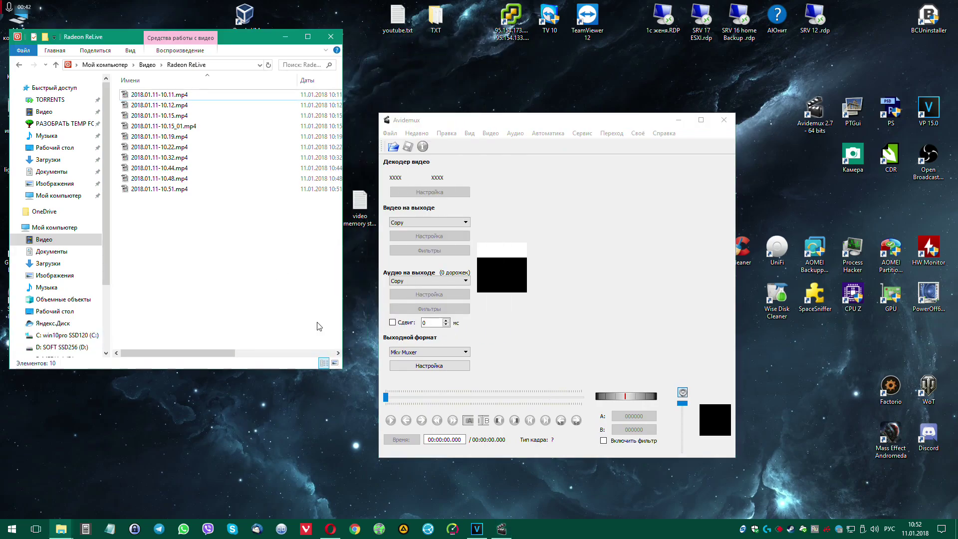
- Load 2018.01.11-10.11.mp4 from the folder into Avidemux and append 2018.01.11-10.12.mp4 and 2018.01.11-10.15.mp4 one at a time
left_click_drag(223, 230, 592, 272)
left_click(155, 98)
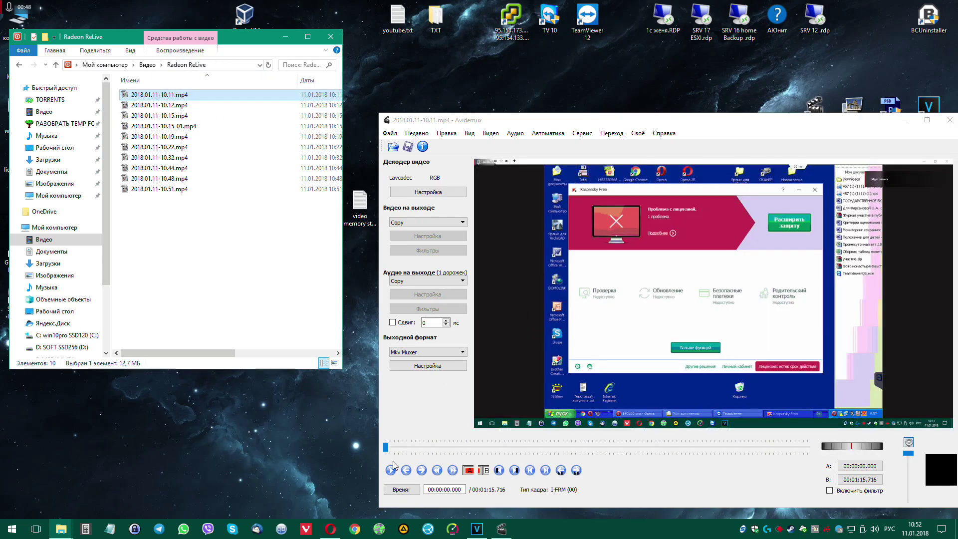
left_click_drag(553, 123, 522, 74)
left_click(160, 105)
left_click(666, 230)
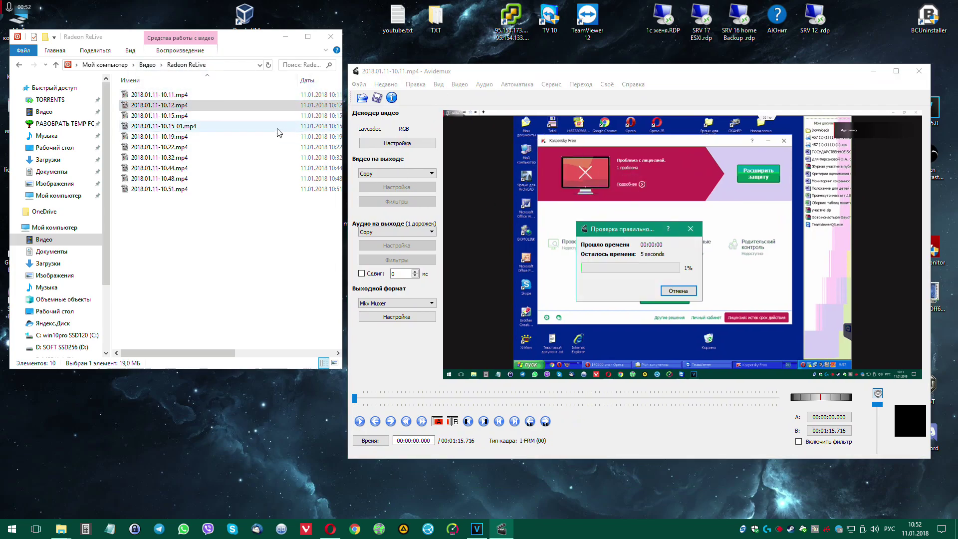
left_click_drag(166, 118, 647, 216)
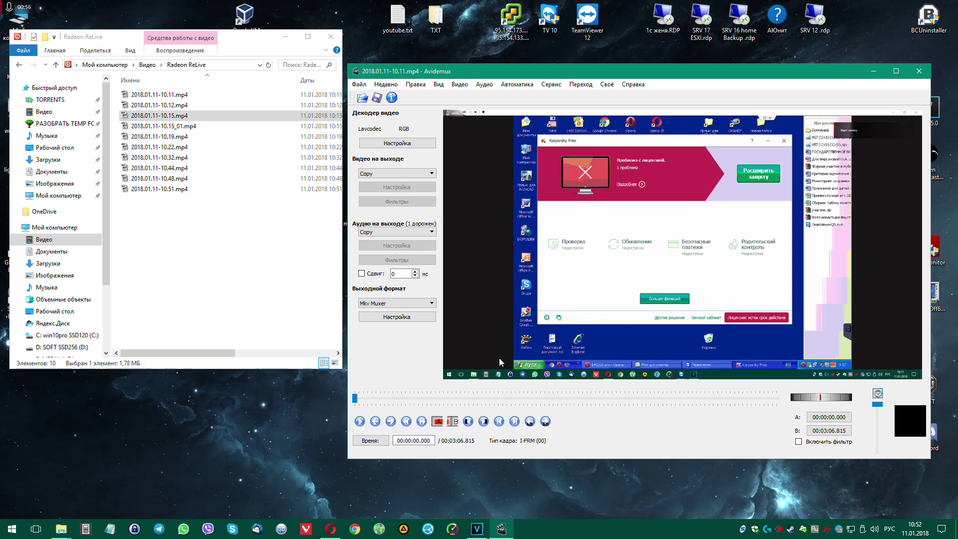
- Reposition the Avidemux and folder windows, and close Avidemux with the three joined clips unsaved
left_click_drag(355, 399, 309, 372)
left_click_drag(487, 66, 484, 32)
left_click_drag(227, 40, 225, 48)
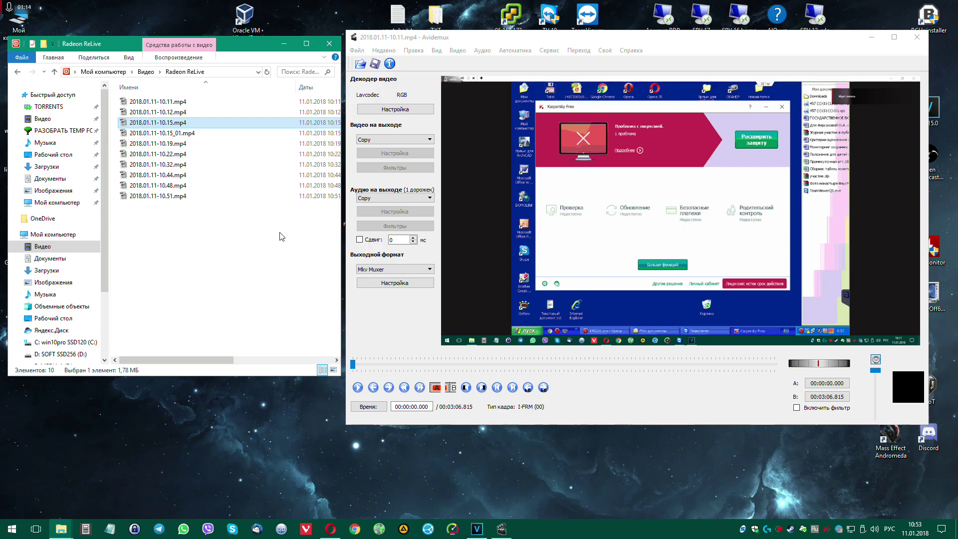
left_click(916, 36)
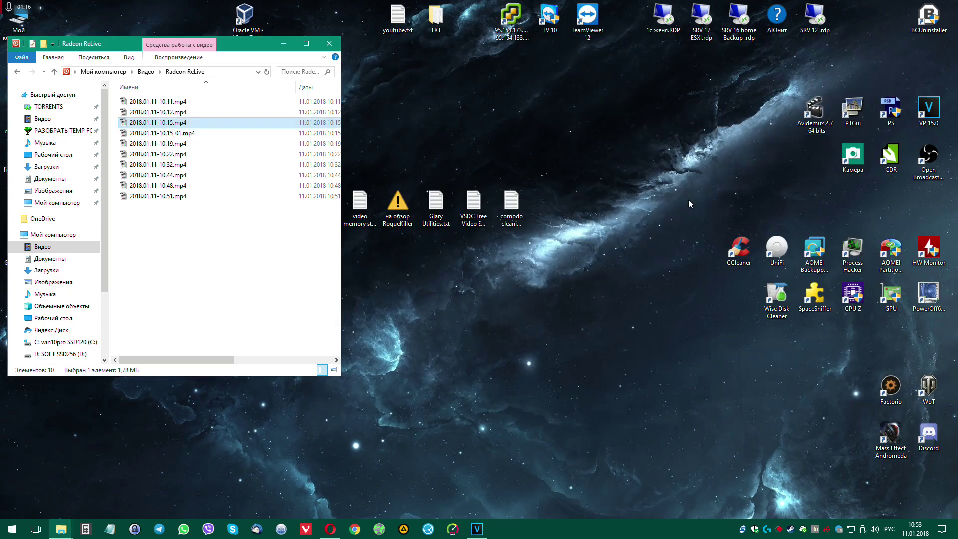
- Start Avidemux again, enlarge its window next to the video folder, and clear the file selection in the folder
double_click(815, 112)
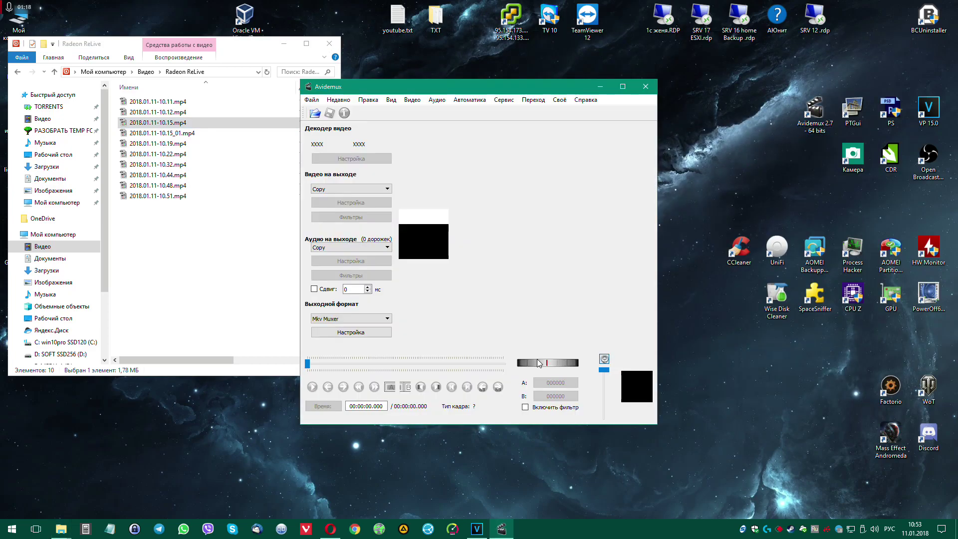
left_click_drag(438, 98, 557, 66)
left_click_drag(214, 250, 149, 132)
left_click(223, 272)
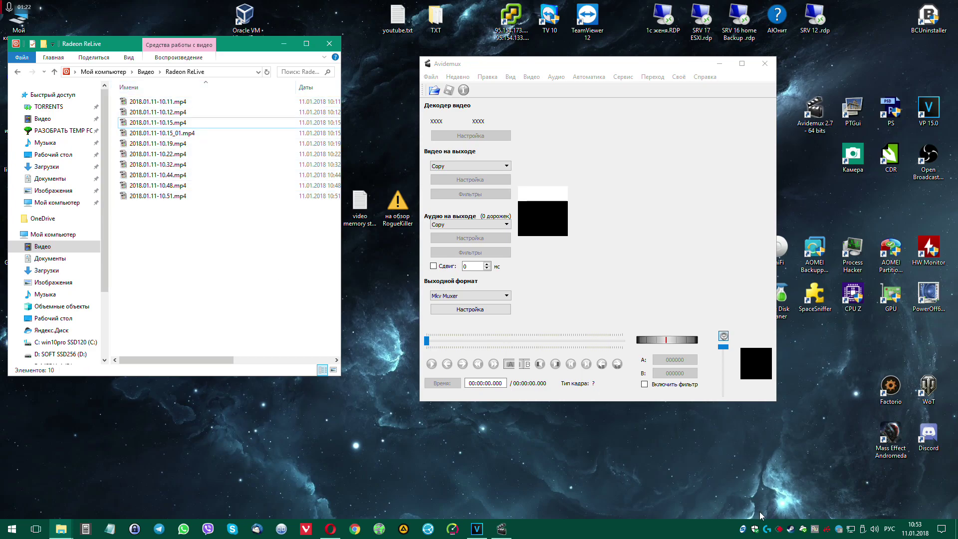
left_click_drag(773, 403, 916, 504)
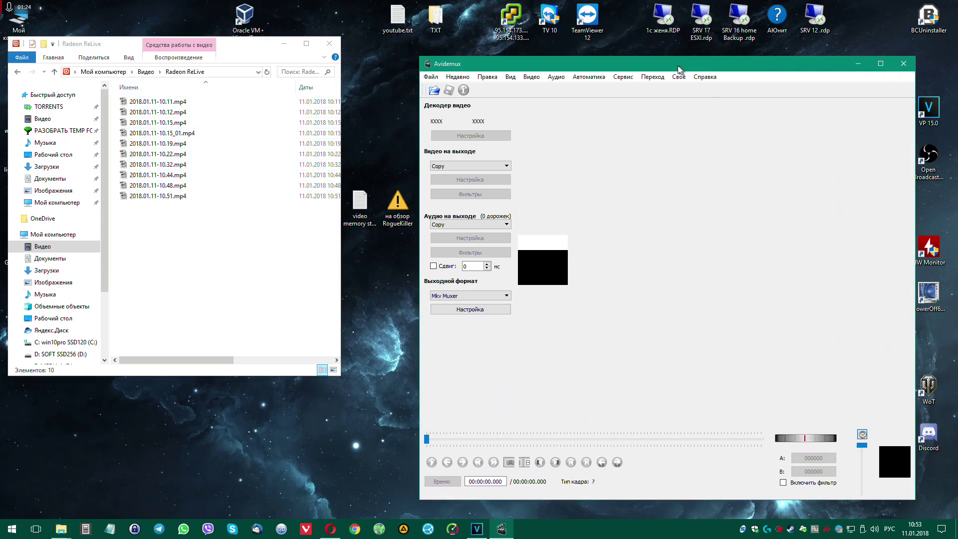
left_click_drag(686, 65, 639, 52)
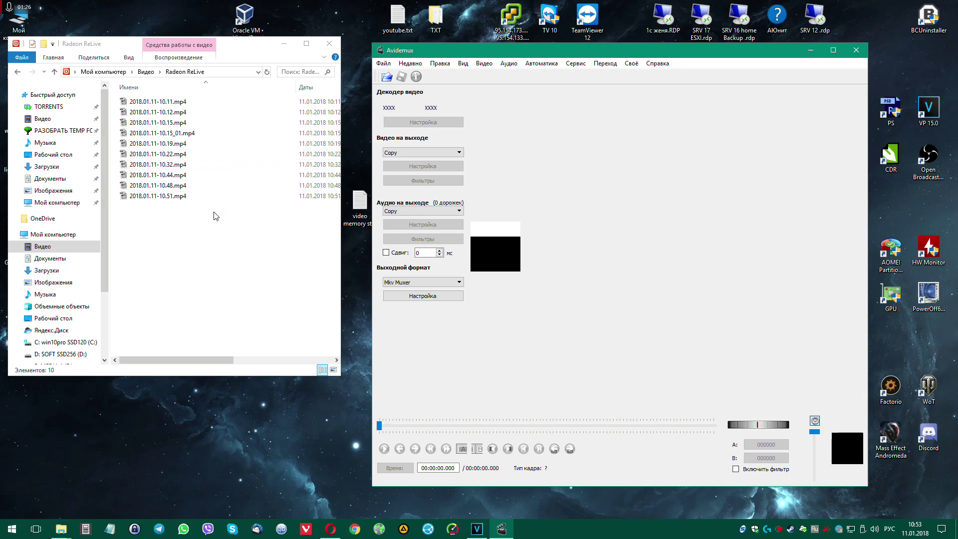
- Try to load all ten videos from the Radeon ReLive folder into Avidemux at once, and dismiss the message
left_click(236, 256)
left_click_drag(236, 256, 113, 94)
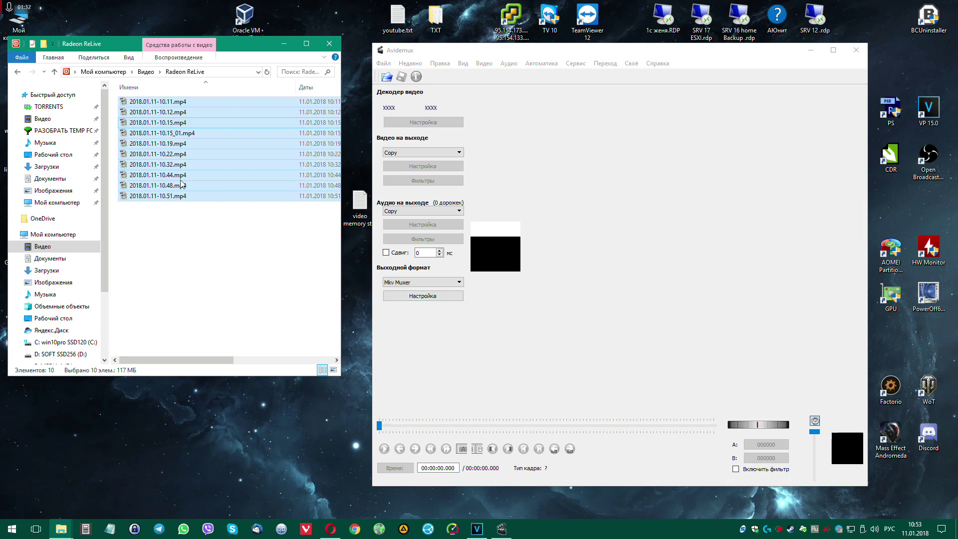
left_click_drag(155, 110, 601, 172)
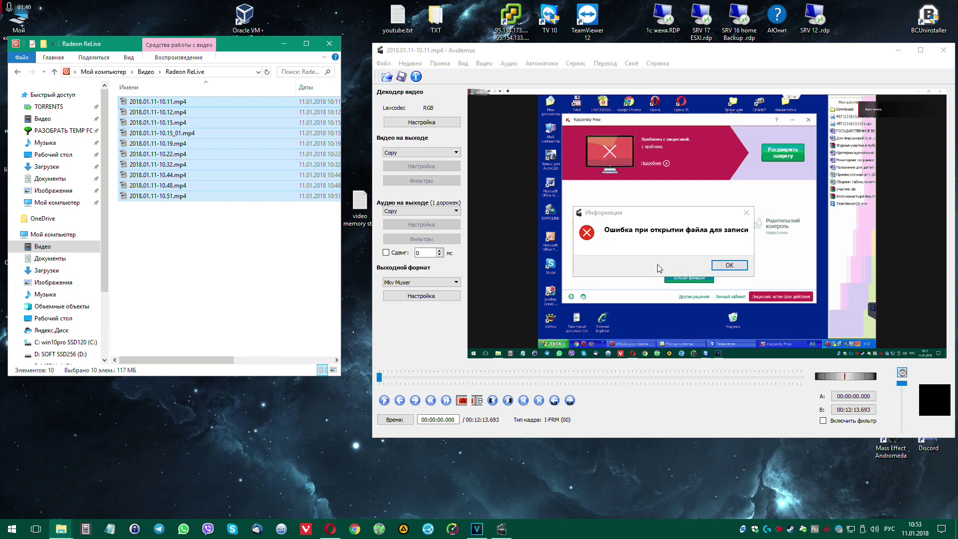
left_click(730, 265)
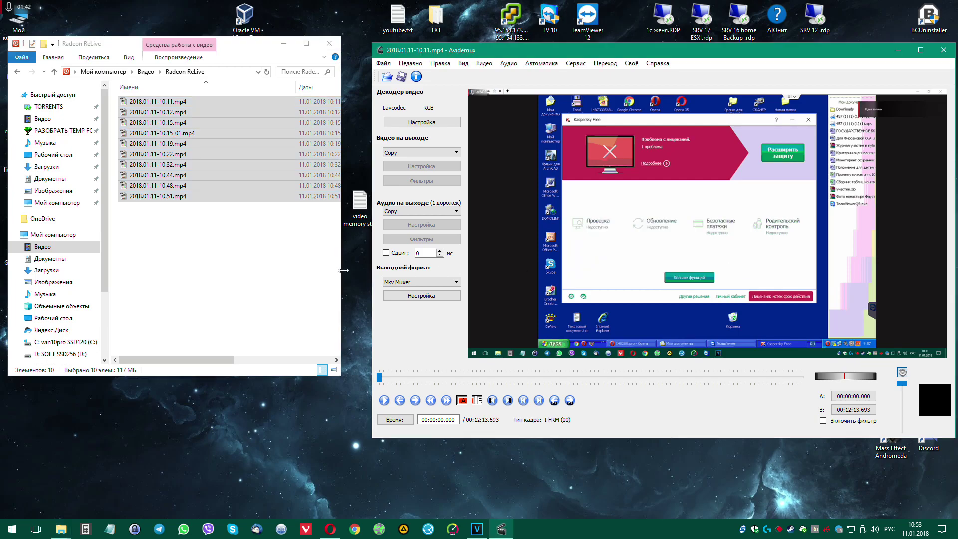
- Deselect the videos in the folder and close Avidemux without saving the joined clips
left_click(215, 264)
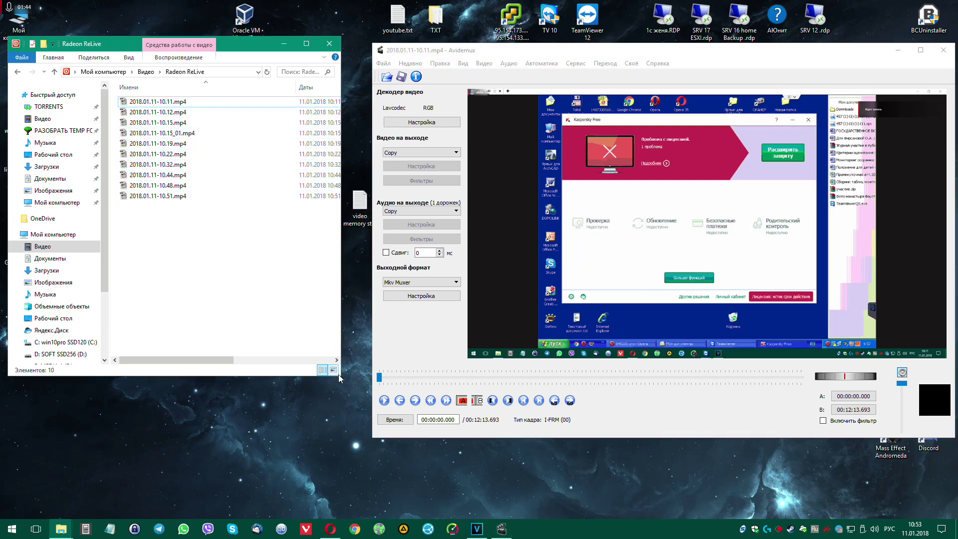
mouse_move(340, 372)
left_mouse_down()
mouse_move(644, 370)
mouse_move(374, 364)
mouse_move(343, 355)
left_mouse_up()
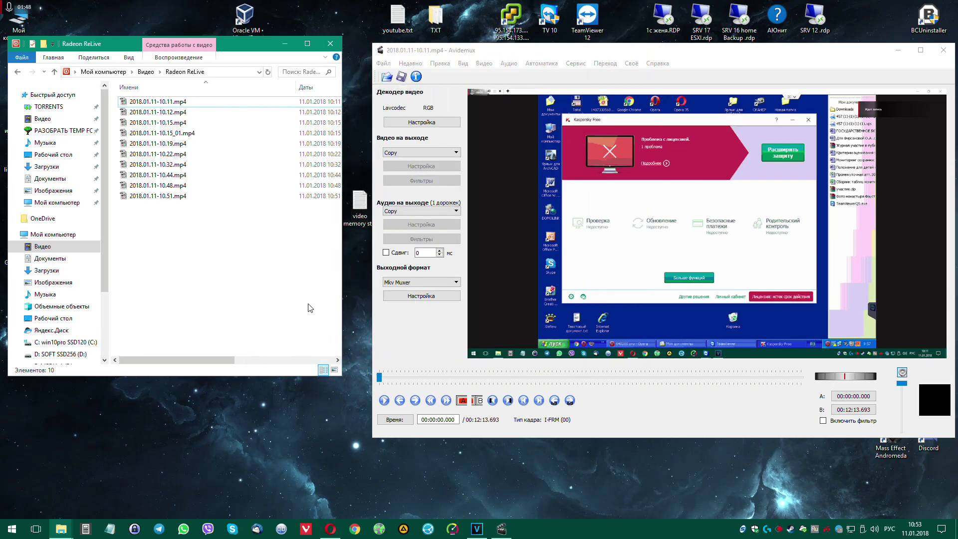
left_click_drag(593, 52, 506, 48)
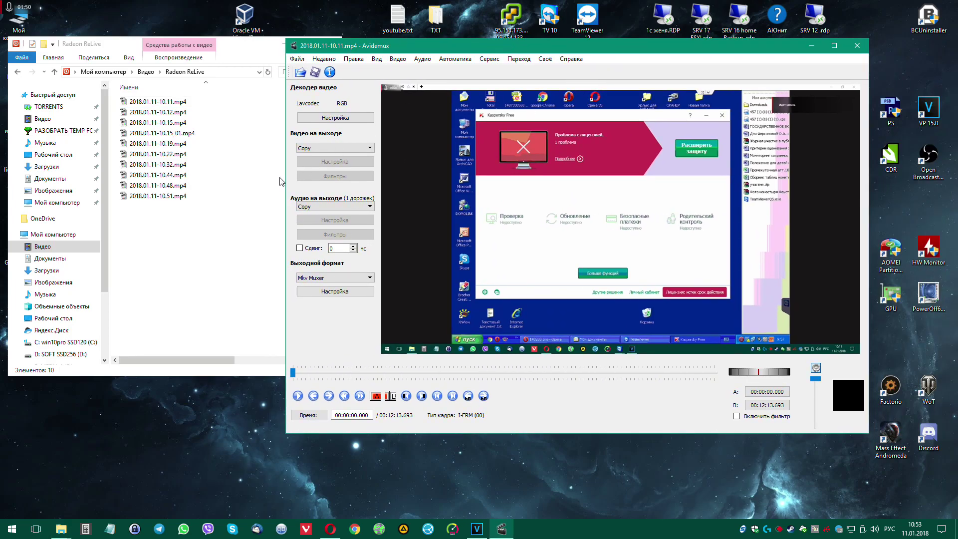
left_click(857, 45)
- Relaunch Avidemux, move its window aside, and widen the folder window to show the type, size and duration columns
double_click(816, 109)
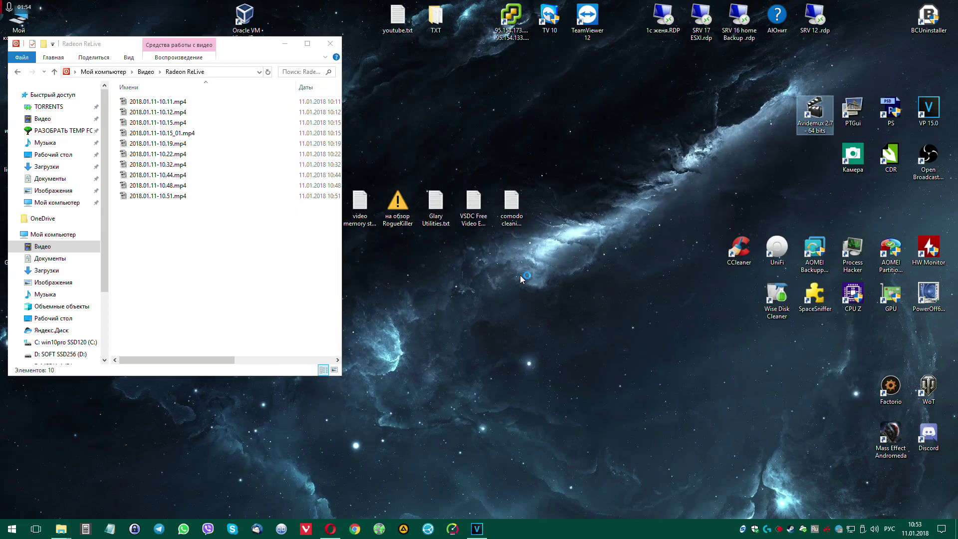
left_click_drag(504, 81, 634, 56)
left_click(235, 285)
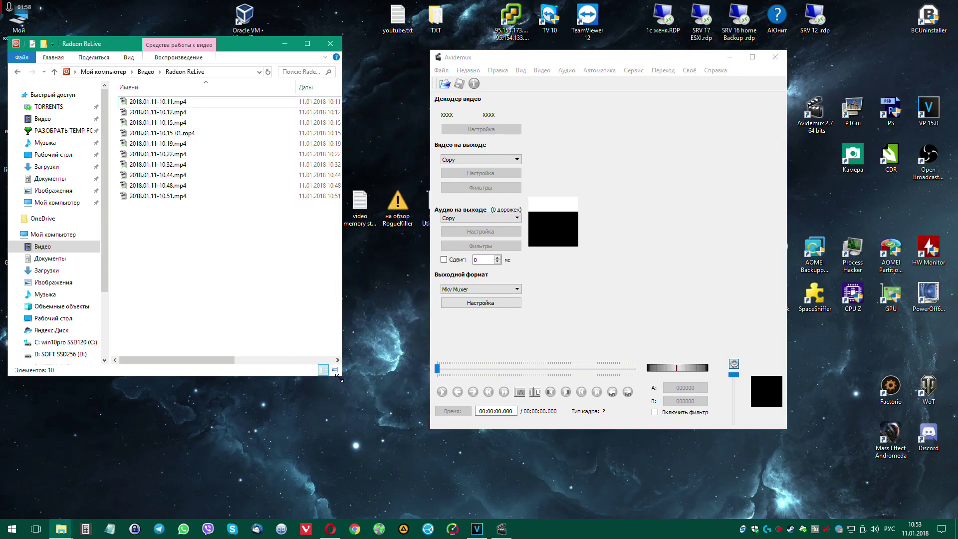
left_click_drag(339, 378, 527, 339)
- Select the nine videos from 2018.01.11-10.11.mp4 through 2018.01.11-10.48.mp4, leaving out the empty 2018.01.11-10.51.mp4
left_click(359, 196)
left_click(182, 186)
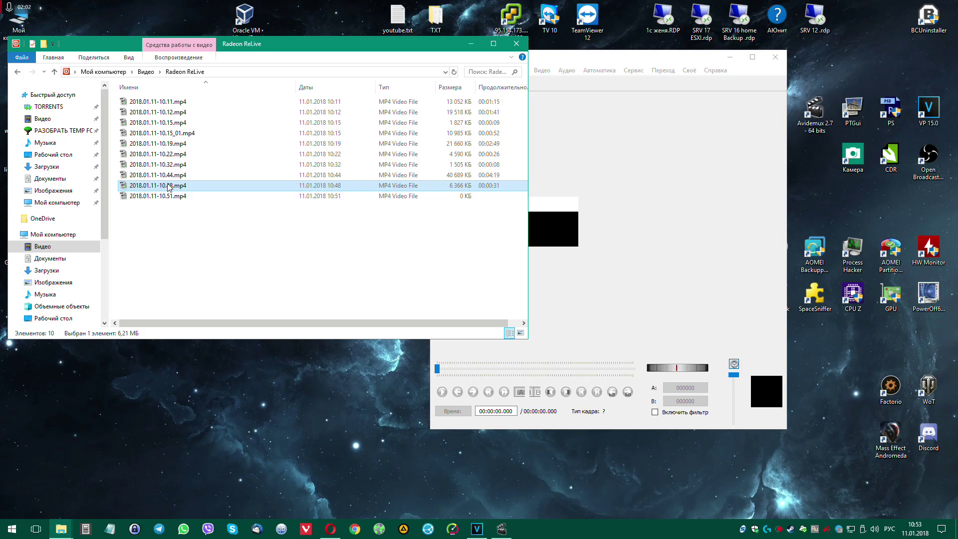
left_click(182, 102)
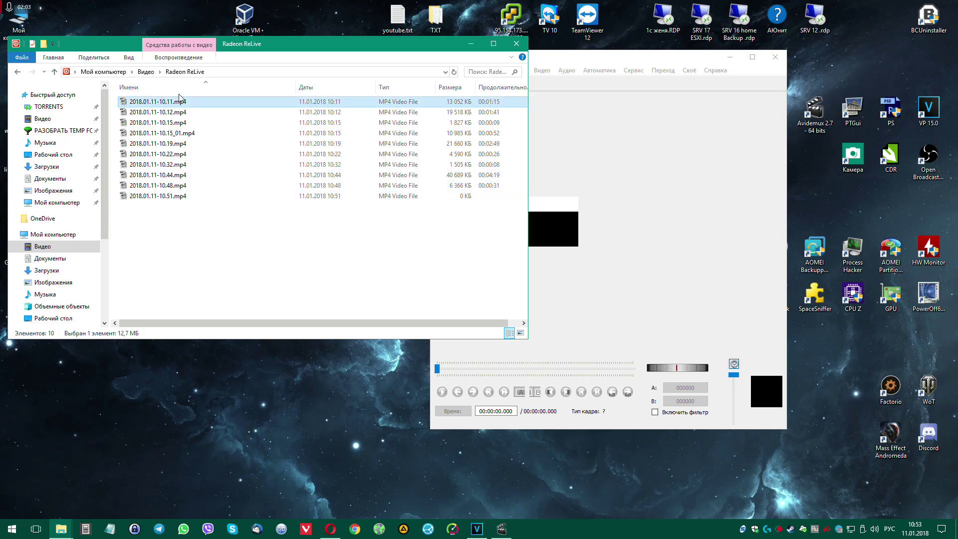
left_click(172, 186, "shift")
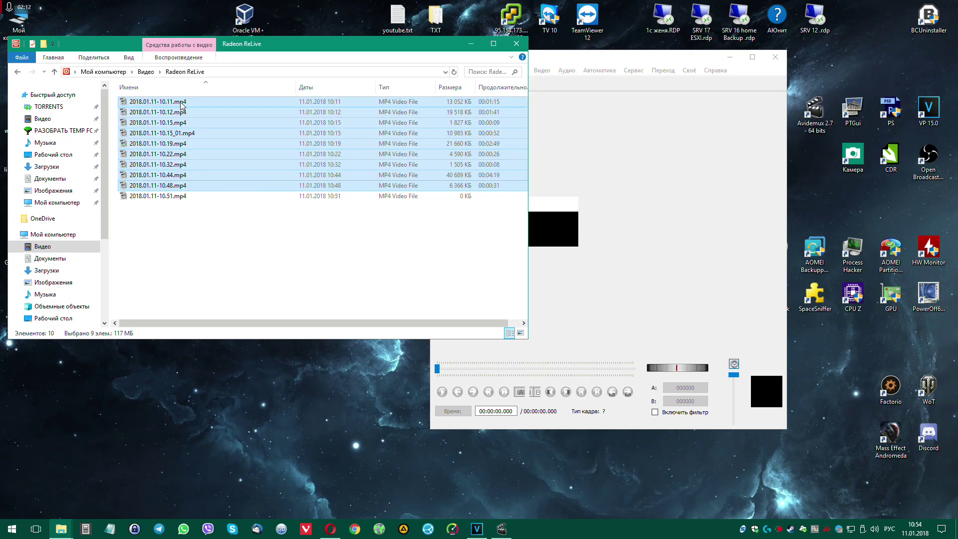
- Load the nine selected videos into Avidemux together, and arrange the folder and Avidemux windows so both are accessible
left_click_drag(180, 104, 681, 205)
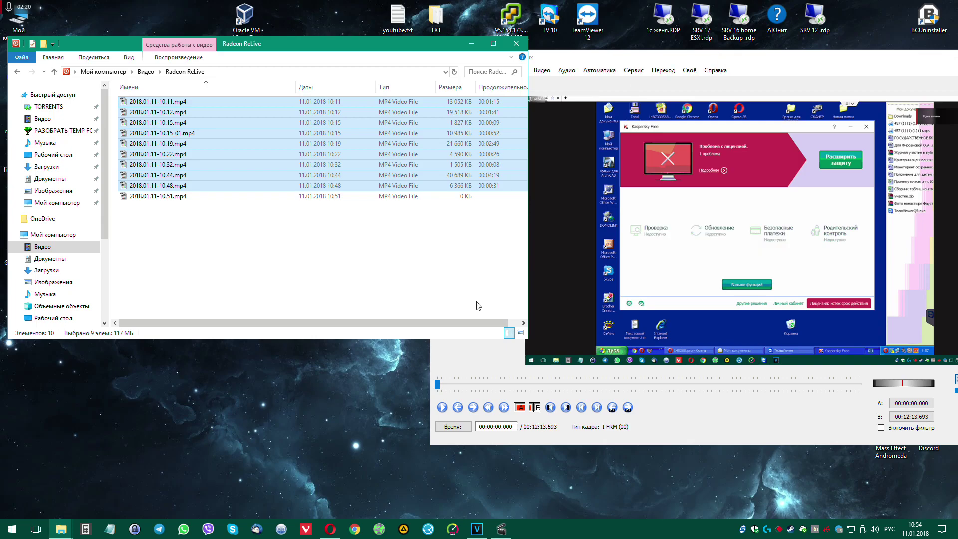
left_click_drag(527, 307, 303, 306)
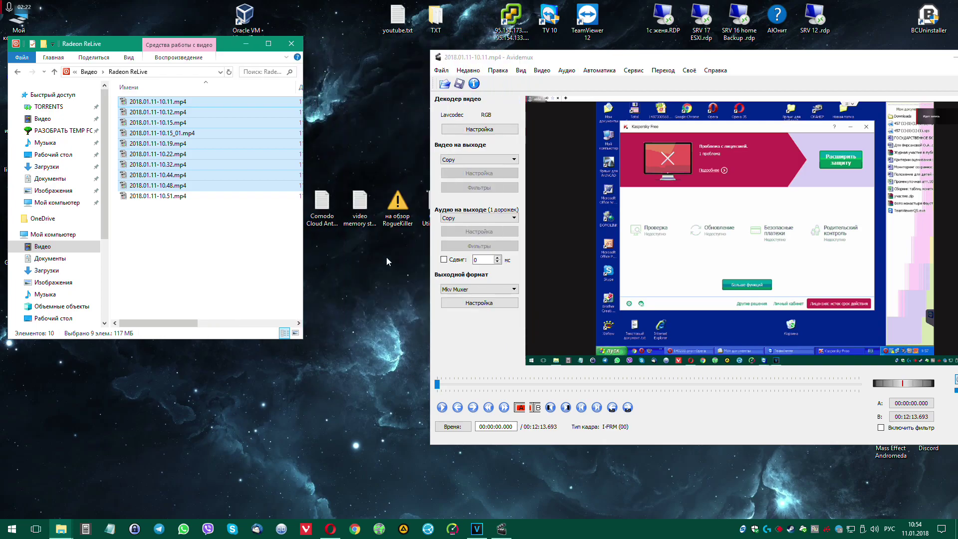
left_click_drag(566, 55, 423, 51)
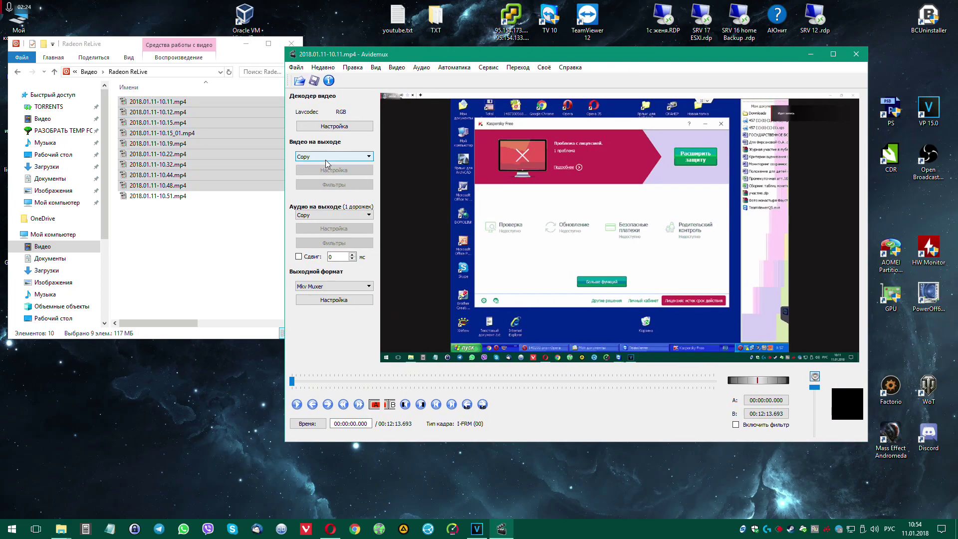
- Set the output format to MP4v2 Muxer, leaving video and audio output on Copy
left_click(340, 289)
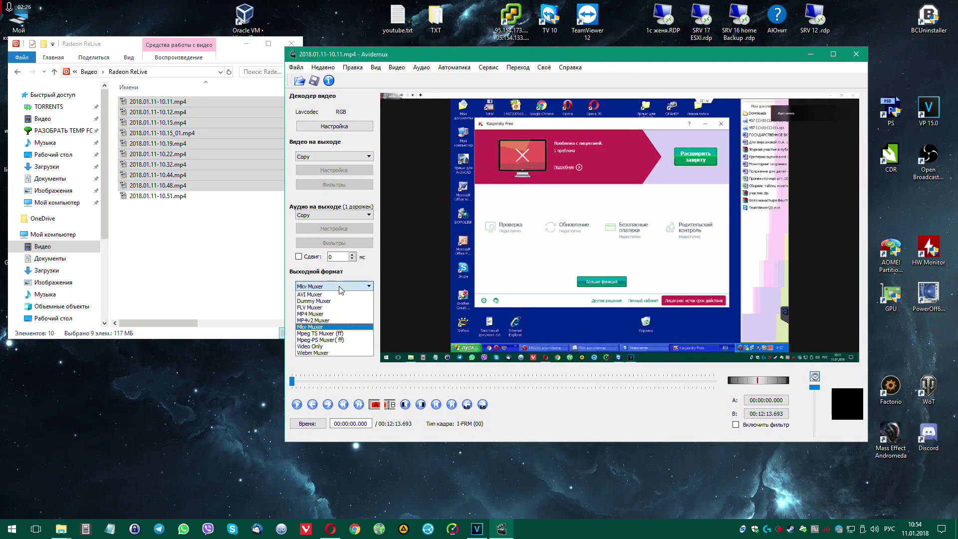
left_click(317, 320)
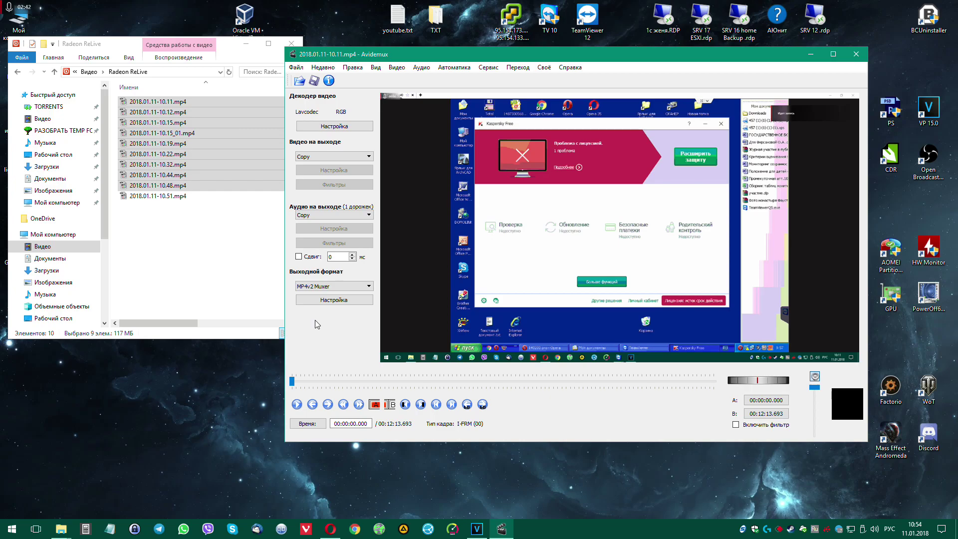
left_click(315, 286)
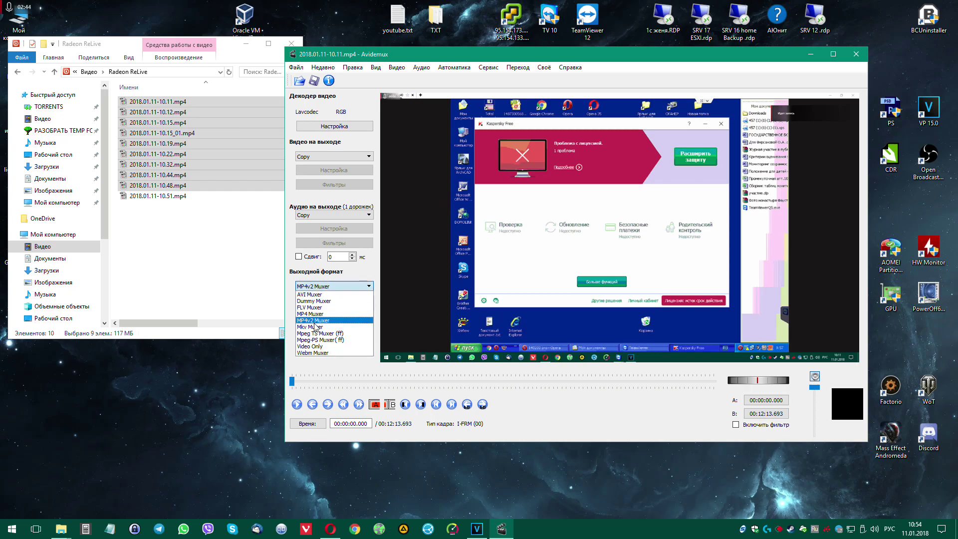
left_click(312, 321)
- Save the joined video as 2018.01.11-10.11_edit.mp4 in the Radeon ReLive folder and close the completion message
left_click(296, 67)
left_click(314, 102)
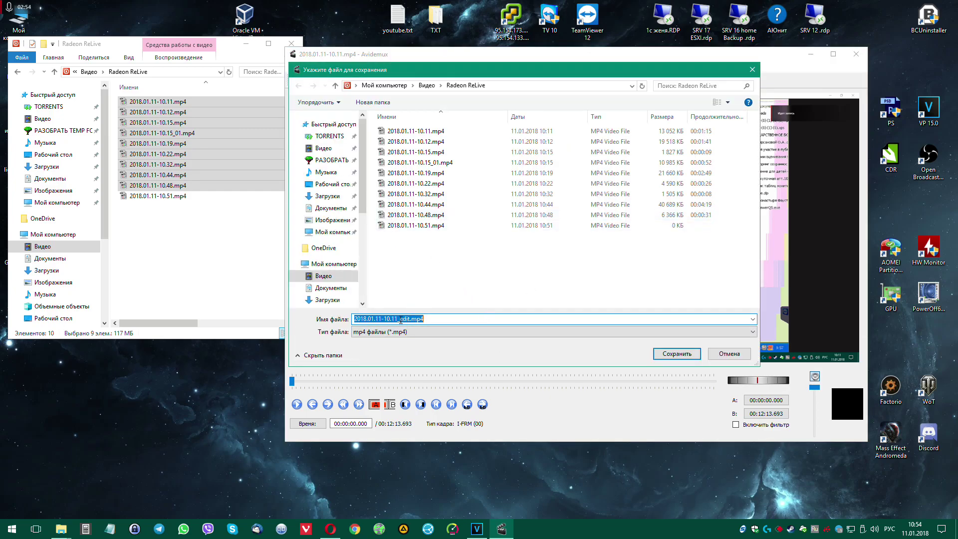
left_click(400, 319)
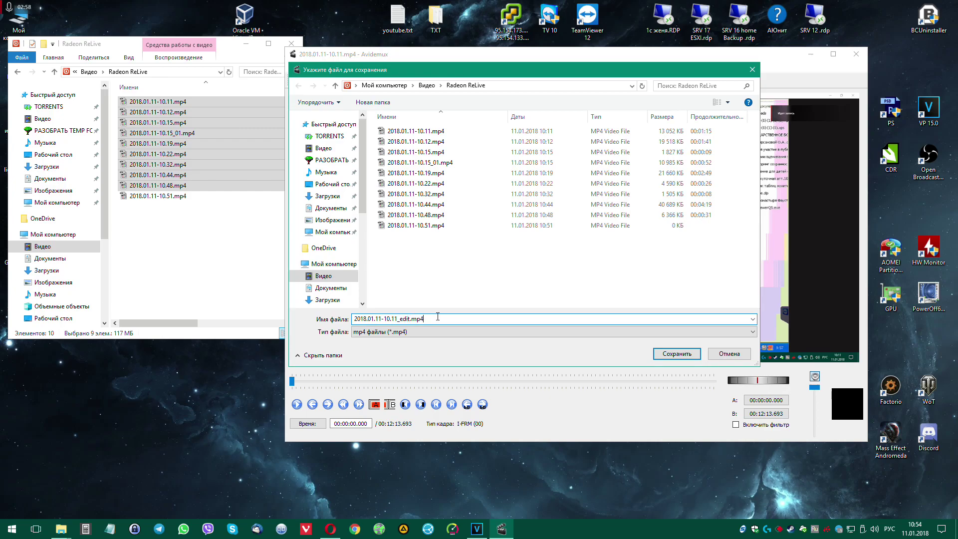
left_click(677, 353)
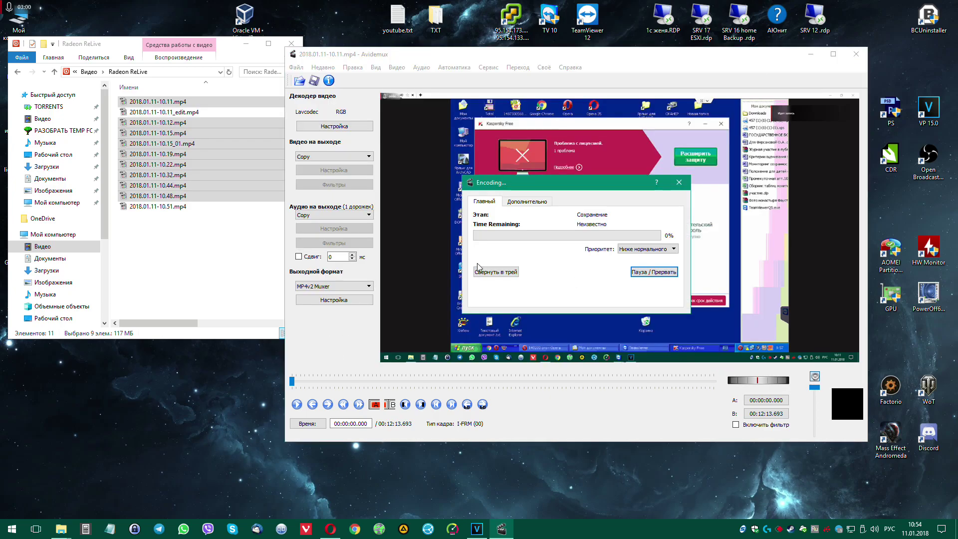
left_click(641, 267)
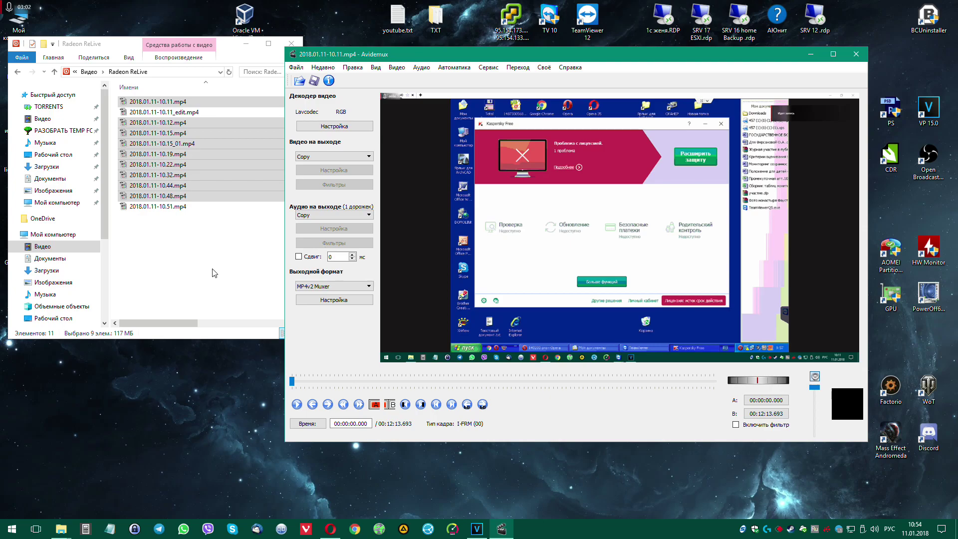
- Widen the folder window and compare the size and duration of 2018.01.11-10.11_edit.mp4 with the source clips
left_click(215, 274)
left_click_drag(304, 133, 535, 132)
left_click(428, 113)
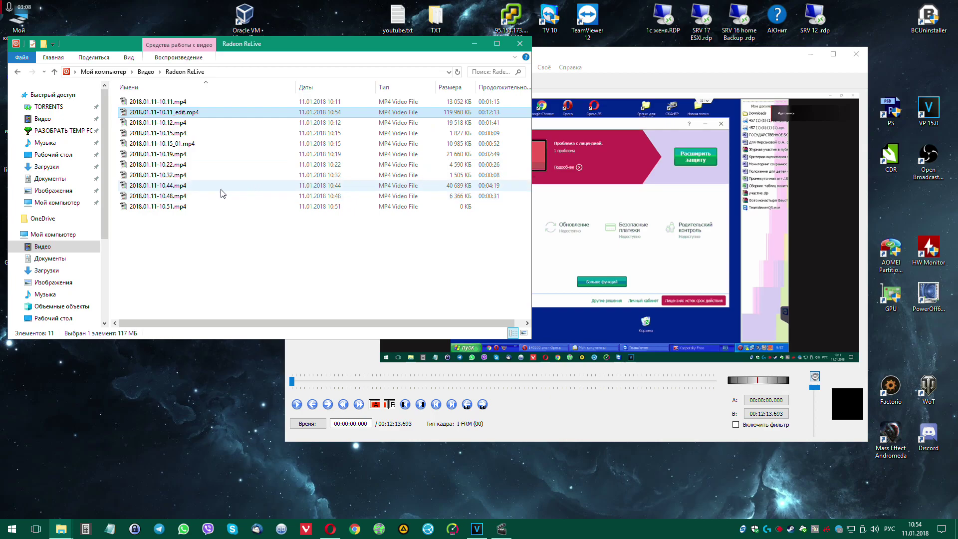
left_click(455, 186)
left_click(452, 144)
left_click(439, 112)
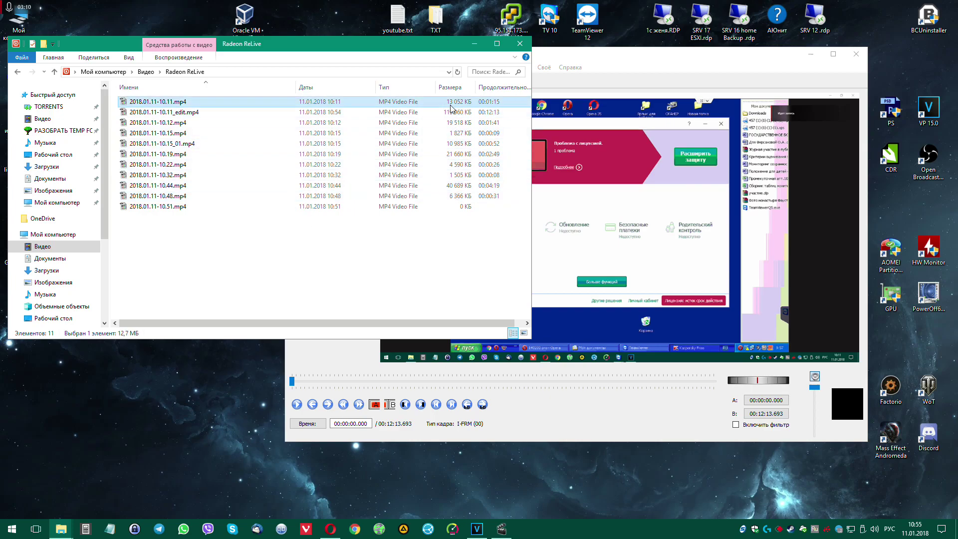
- Open 2018.01.11-10.11_edit.mp4 in the media player, pause it, lower the volume, skim through to the end, and close the player
double_click(166, 113)
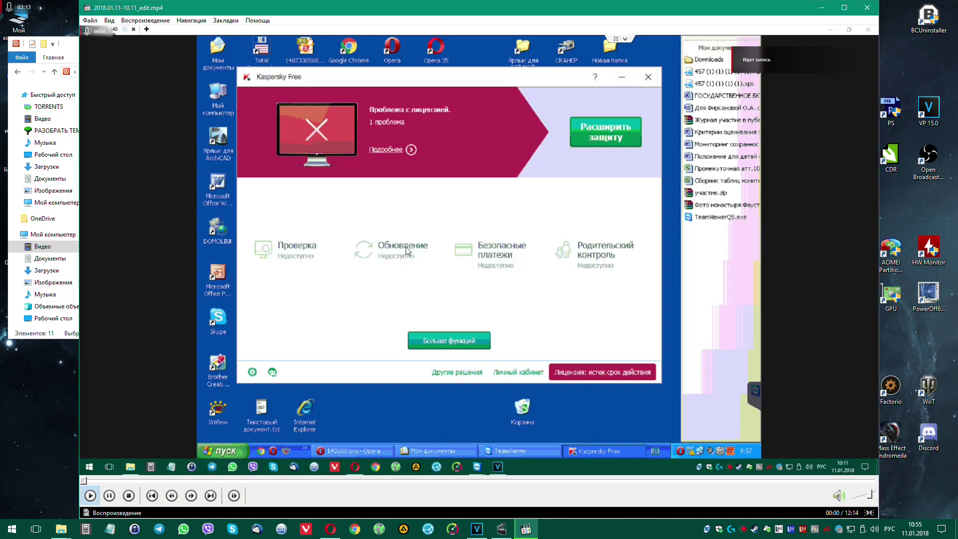
left_click(406, 247)
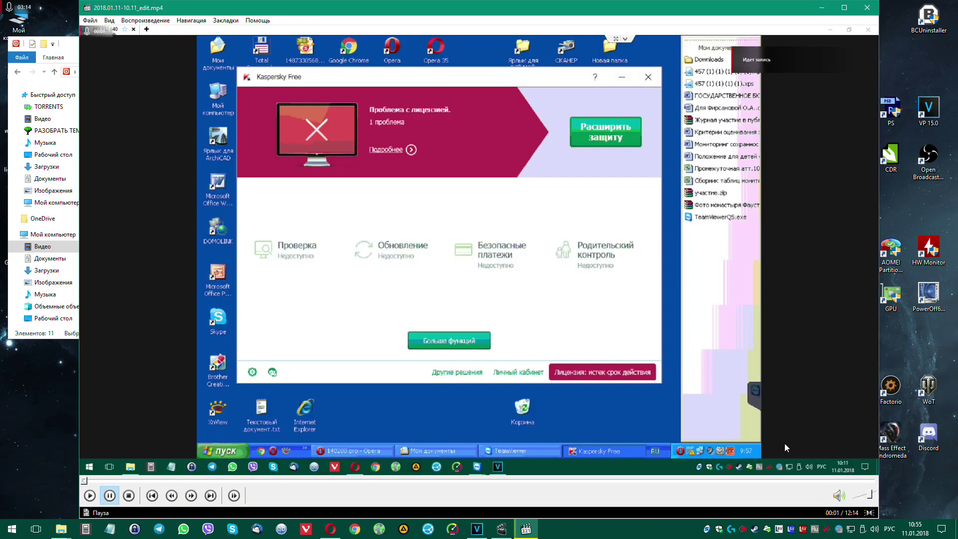
left_click_drag(870, 499, 856, 496)
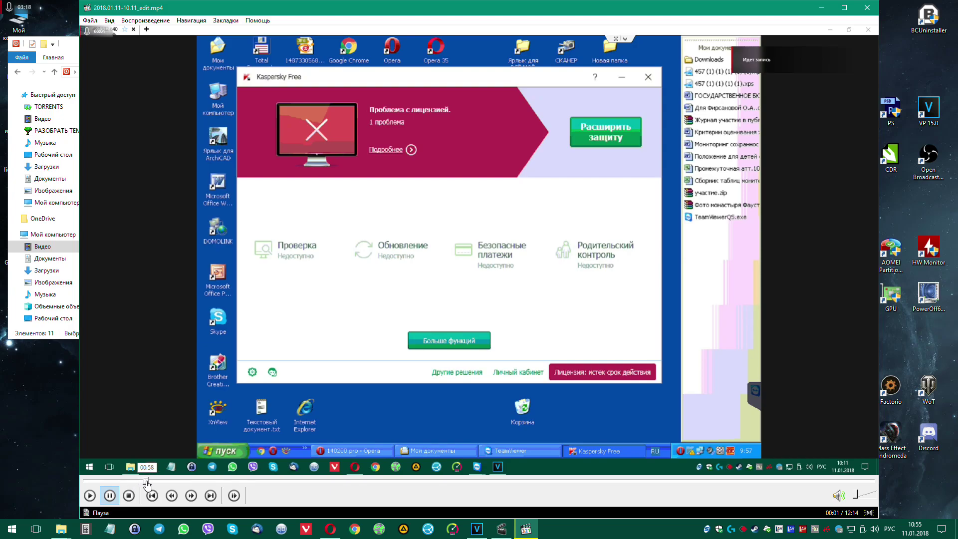
left_click_drag(157, 480, 429, 485)
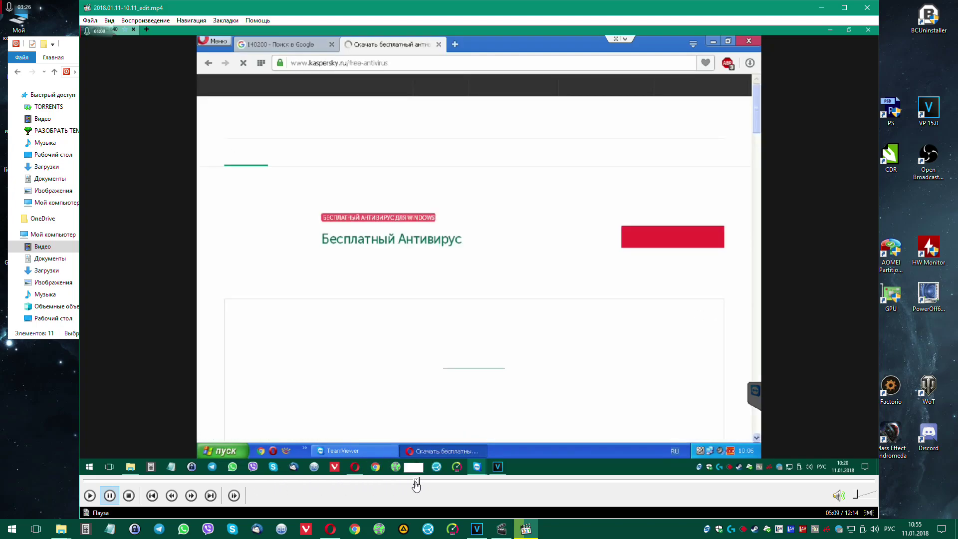
left_click_drag(428, 484, 519, 487)
left_click_drag(558, 489, 871, 483)
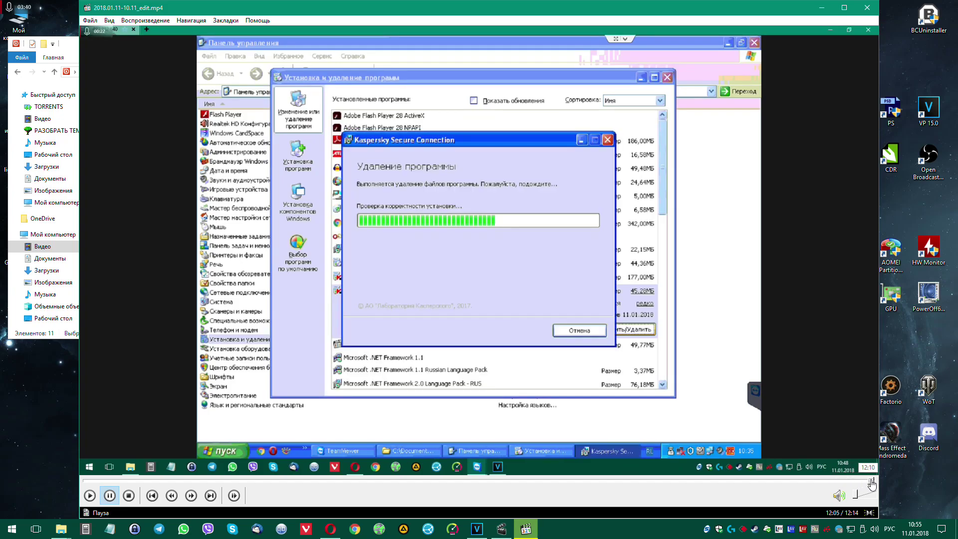
left_click(867, 8)
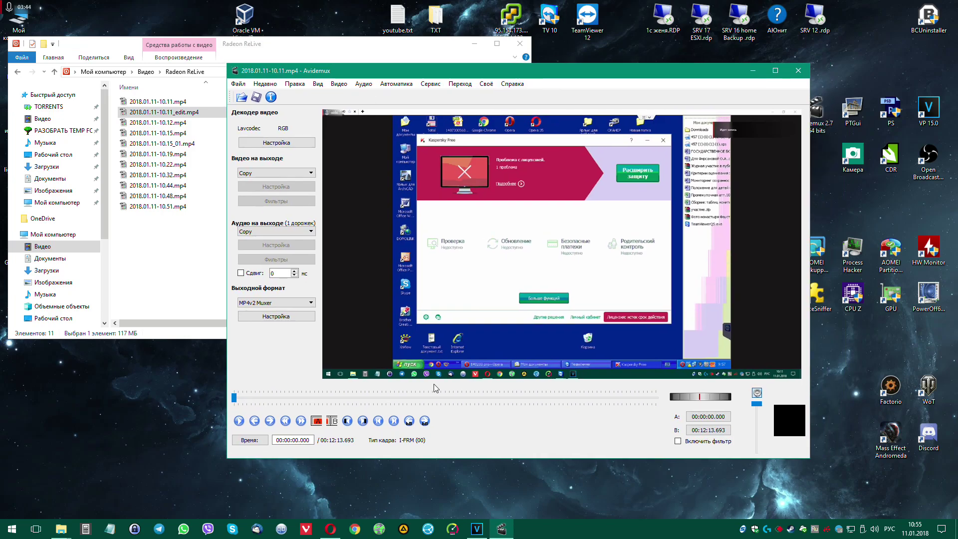
left_click(468, 490)
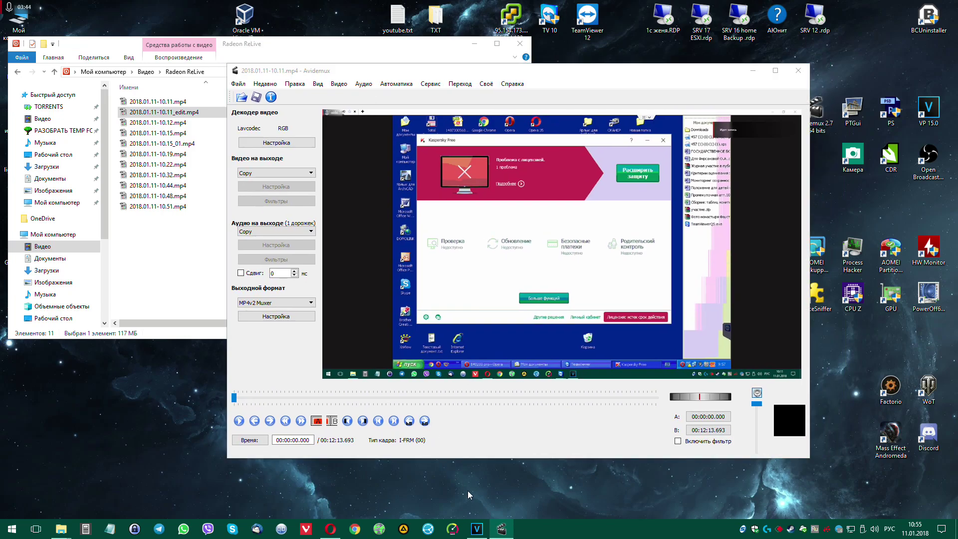